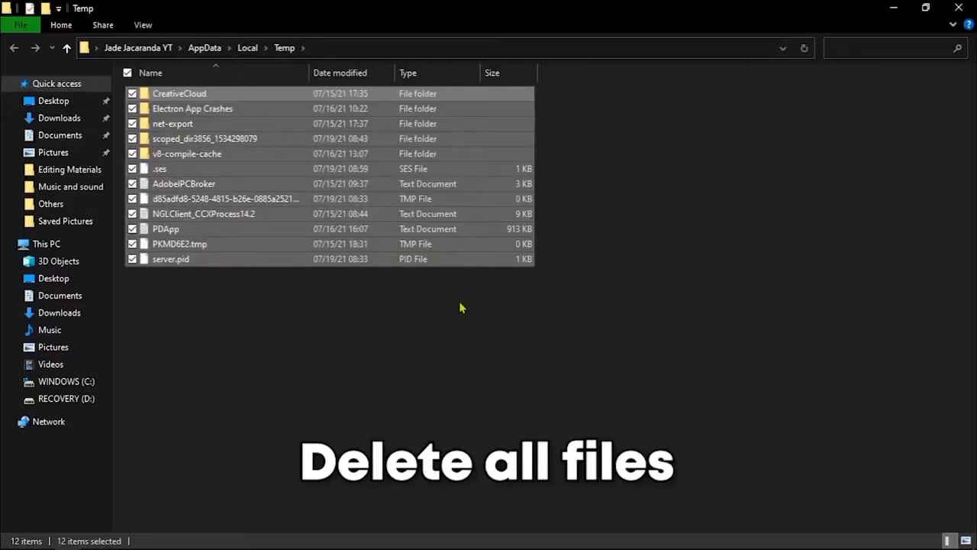
Delete all items in the Temp folder, skipping the file that is in use.
{"action": "key", "text": "Delete"}
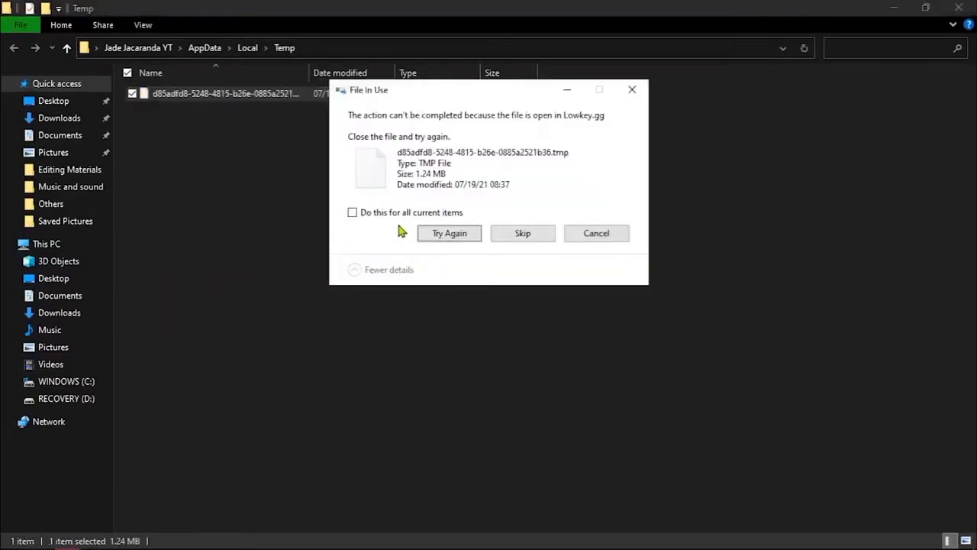
{"action": "left_click", "coordinate": [508, 234]}
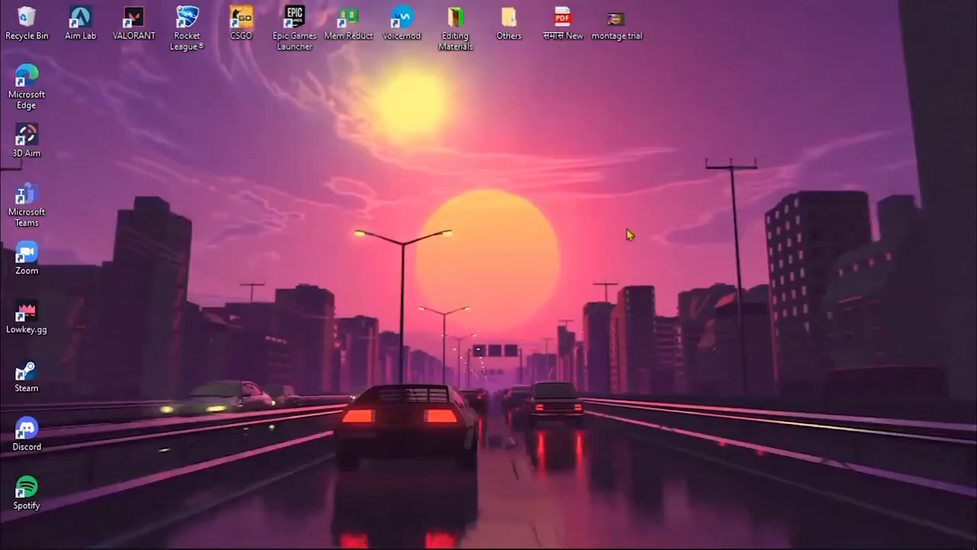
Open the Windows Prefetch folder with the Run command prefetch, and close the folder window.
{"action": "key", "text": "super+r"}
{"action": "key", "text": "BackSpace"}
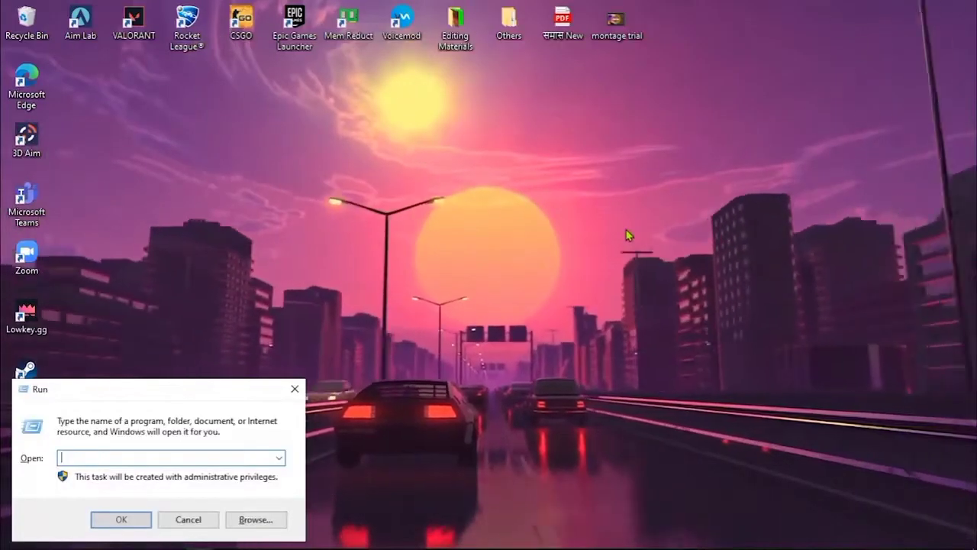
{"action": "type", "text": "prefet"}
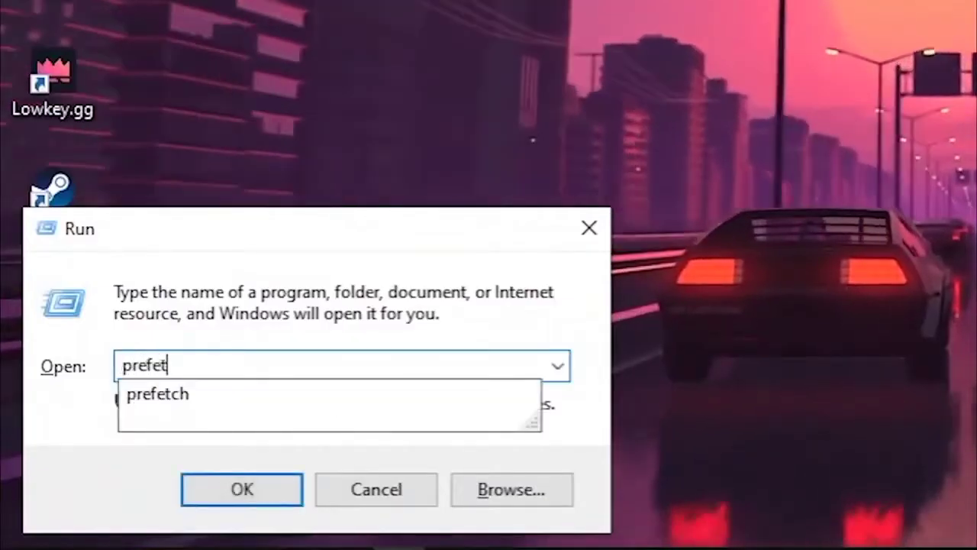
{"action": "type", "text": "c"}
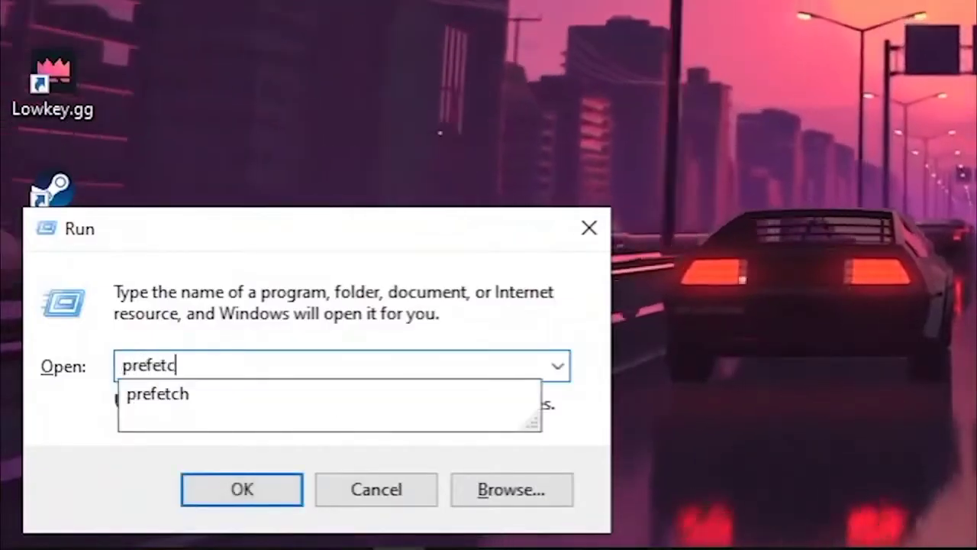
{"action": "type", "text": "h"}
{"action": "key", "text": "Return"}
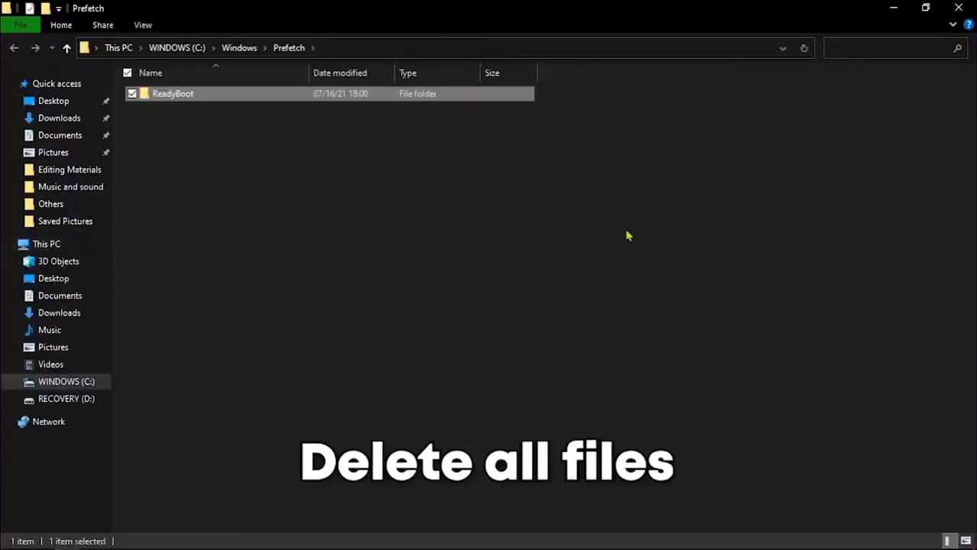
{"action": "left_click", "coordinate": [958, 7]}
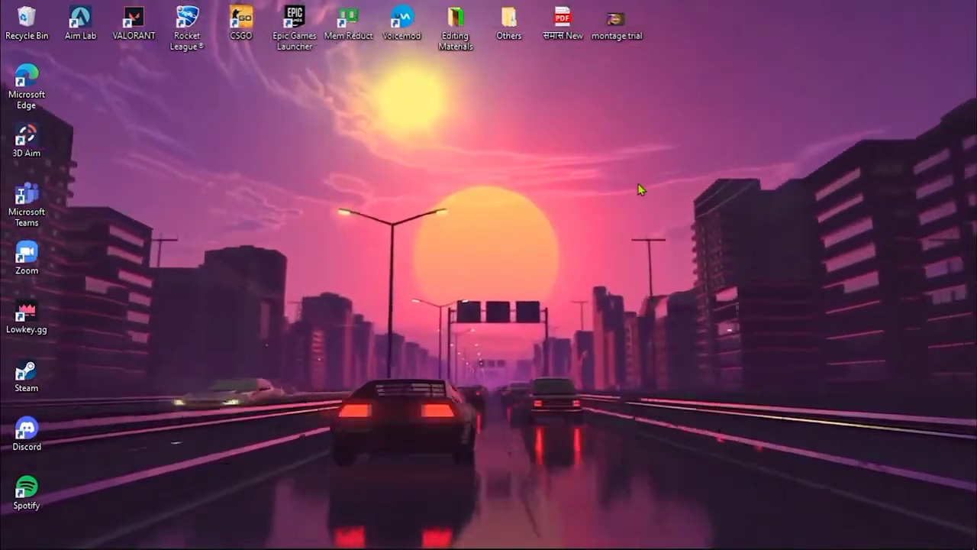
Open Task Manager's list of startup programs and disable the Intel Graphics Command entry.
{"action": "key", "text": "ctrl+shift+Escape"}
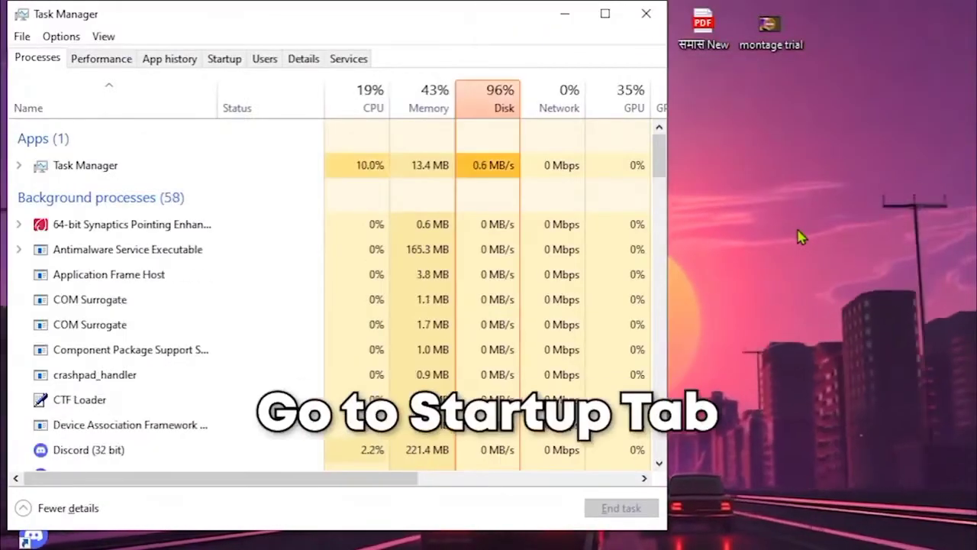
{"action": "left_click", "coordinate": [223, 61]}
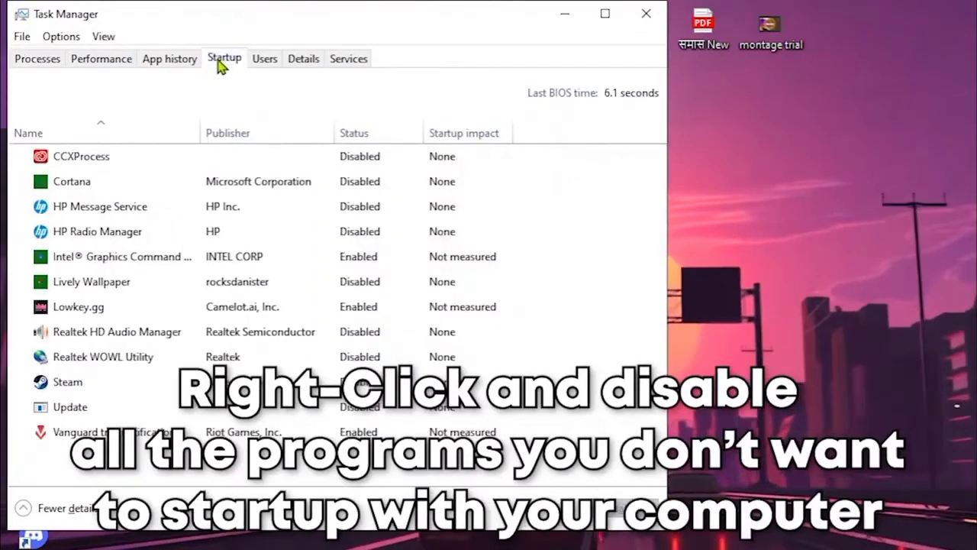
{"action": "right_click", "coordinate": [356, 264]}
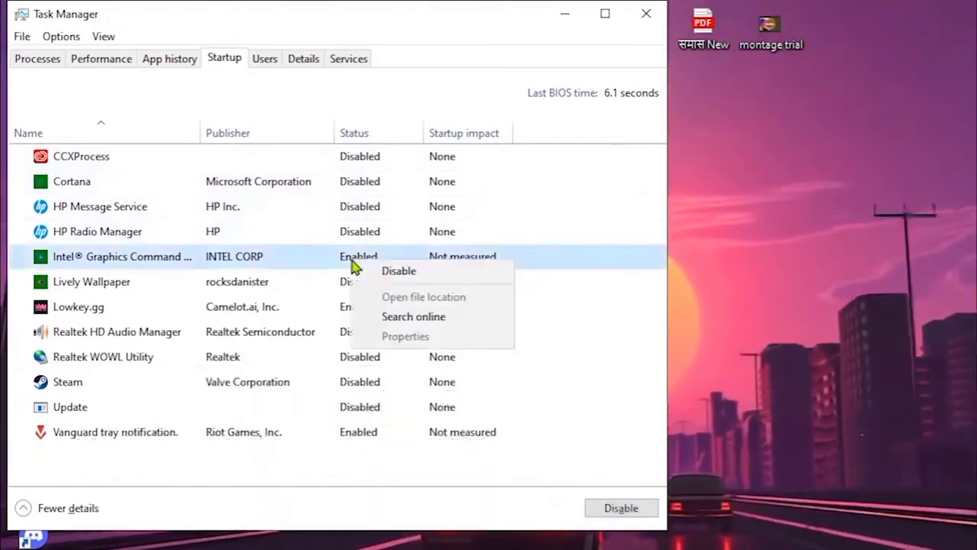
{"action": "left_click", "coordinate": [392, 275]}
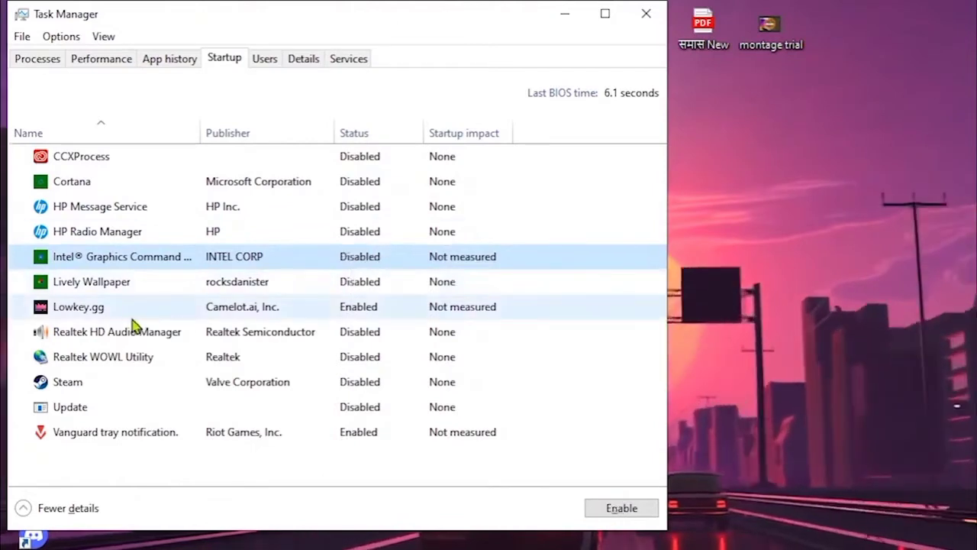
Disable Lowkey.gg as a startup program and close Task Manager.
{"action": "right_click", "coordinate": [329, 319]}
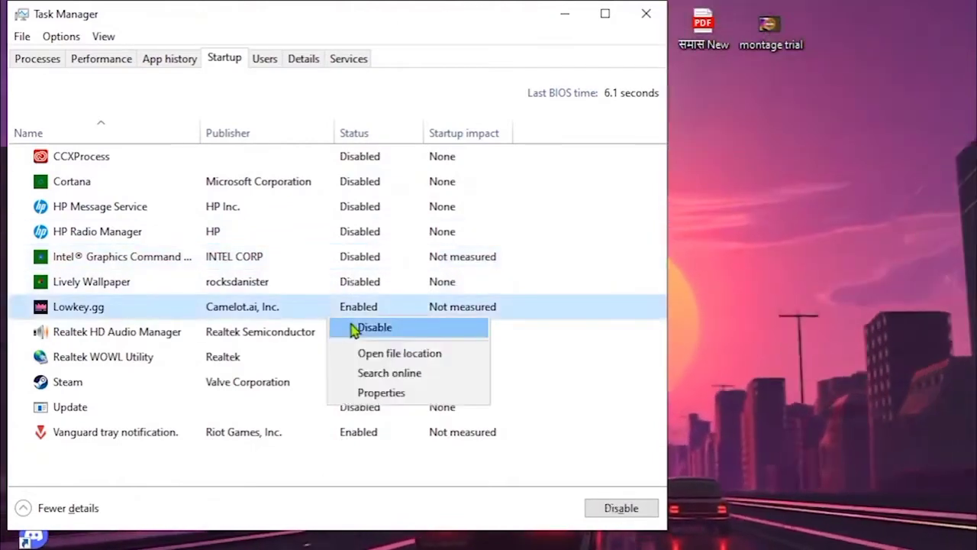
{"action": "left_click", "coordinate": [354, 329]}
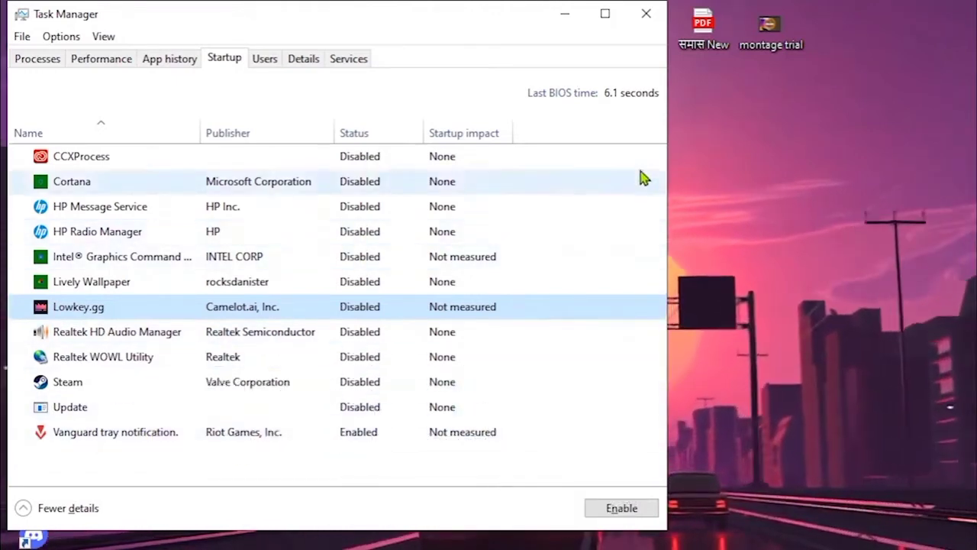
{"action": "left_click", "coordinate": [645, 16]}
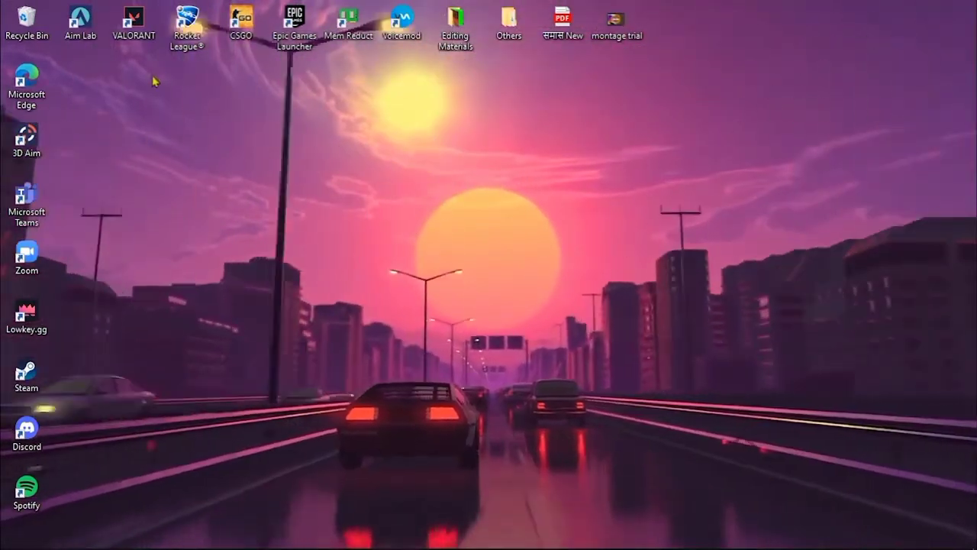
Disable fullscreen optimizations in the compatibility properties of the VALORANT desktop shortcut, and apply the change.
{"action": "right_click", "coordinate": [143, 34]}
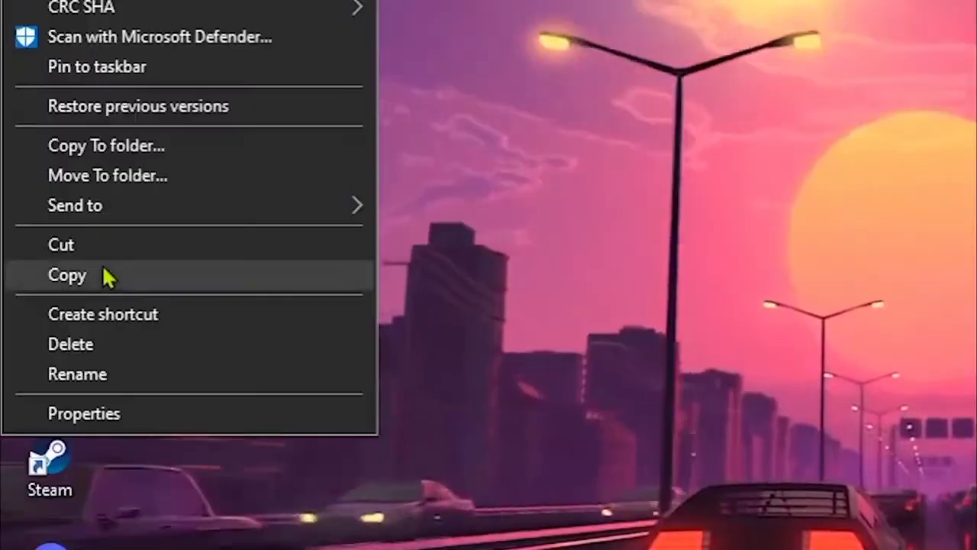
{"action": "left_click", "coordinate": [84, 413]}
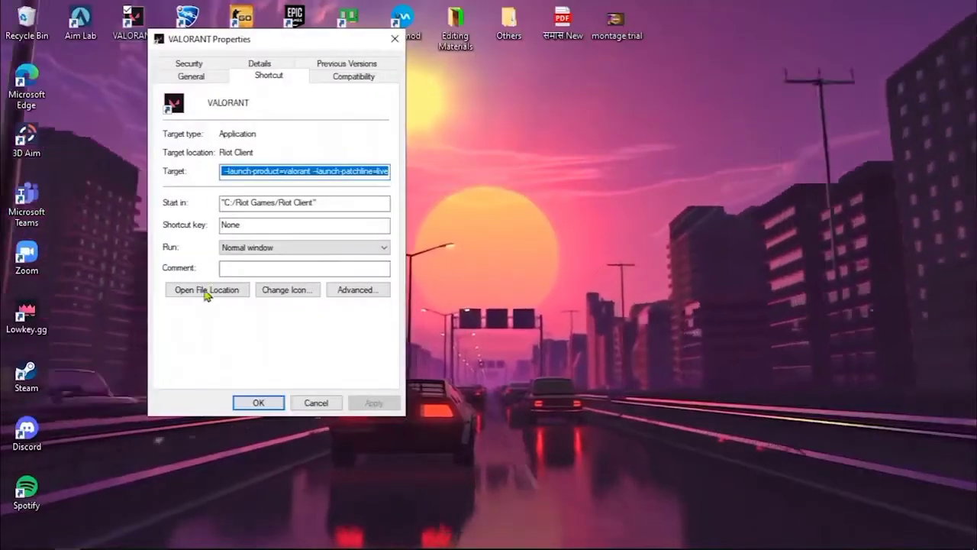
{"action": "left_click", "coordinate": [354, 77]}
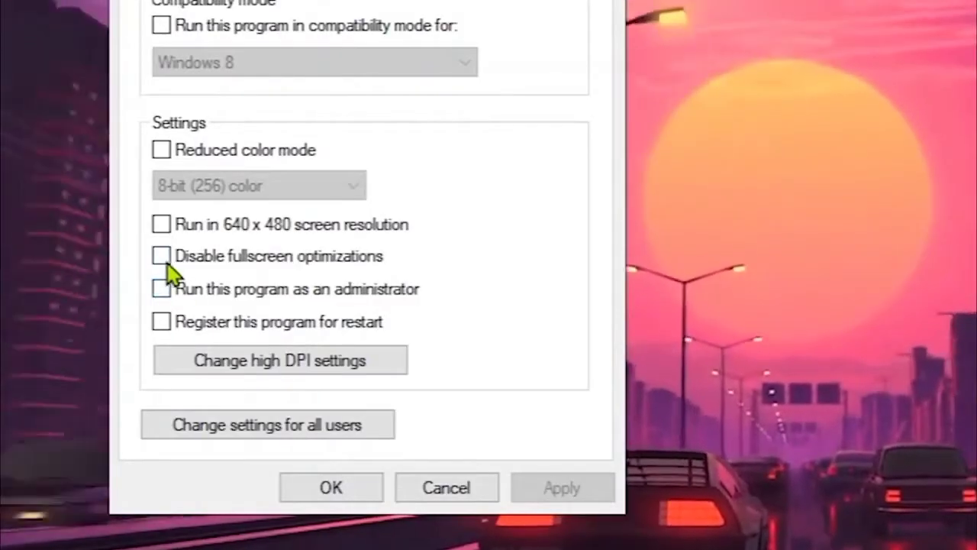
{"action": "left_click", "coordinate": [169, 263]}
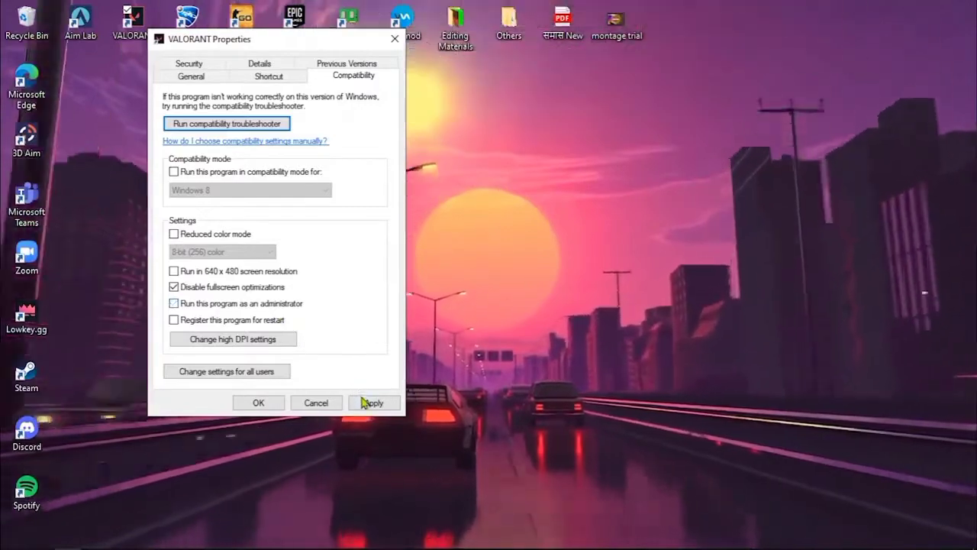
{"action": "left_click", "coordinate": [372, 402]}
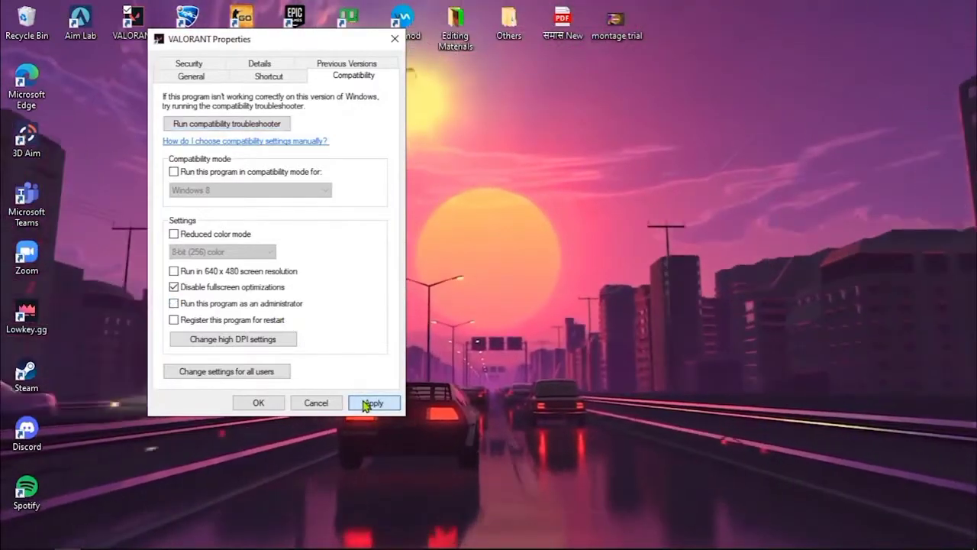
{"action": "left_click", "coordinate": [259, 403]}
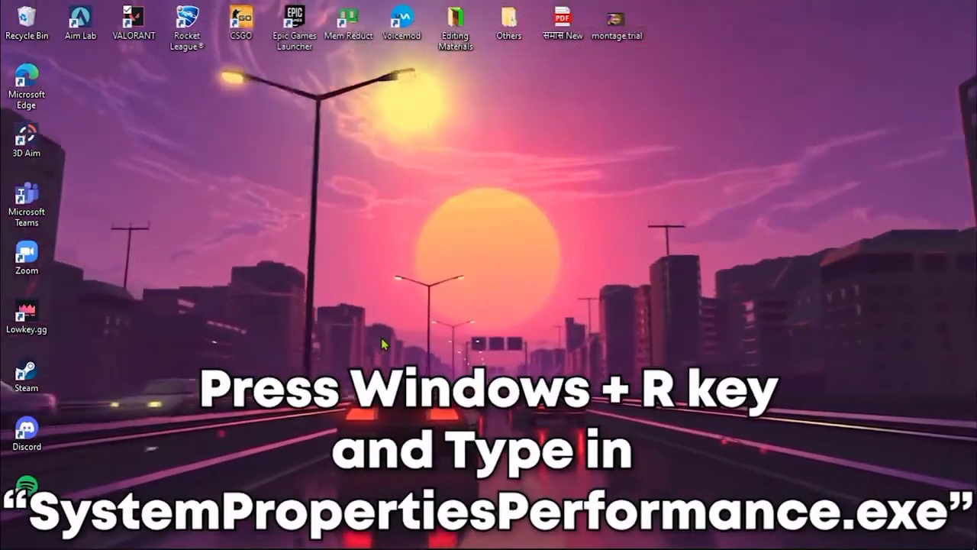
Open Performance Options by running SystemPropertiesPerformance.exe from the Run history.
{"action": "key", "text": "super+r"}
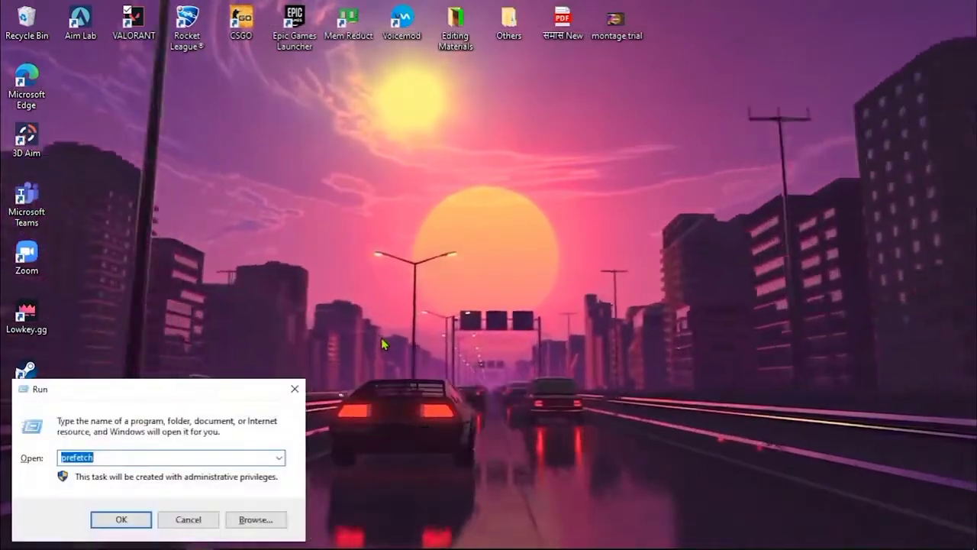
{"action": "key", "text": "BackSpace"}
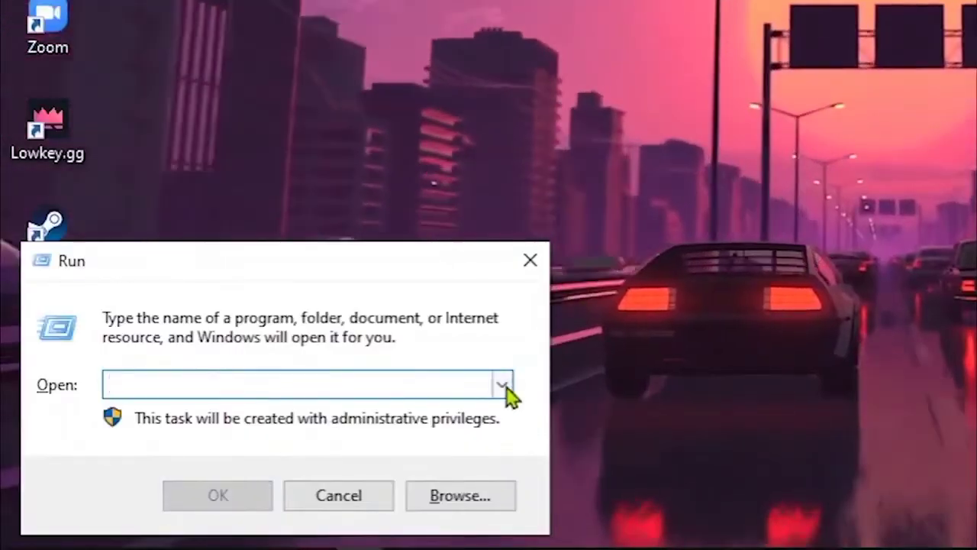
{"action": "left_click", "coordinate": [503, 384]}
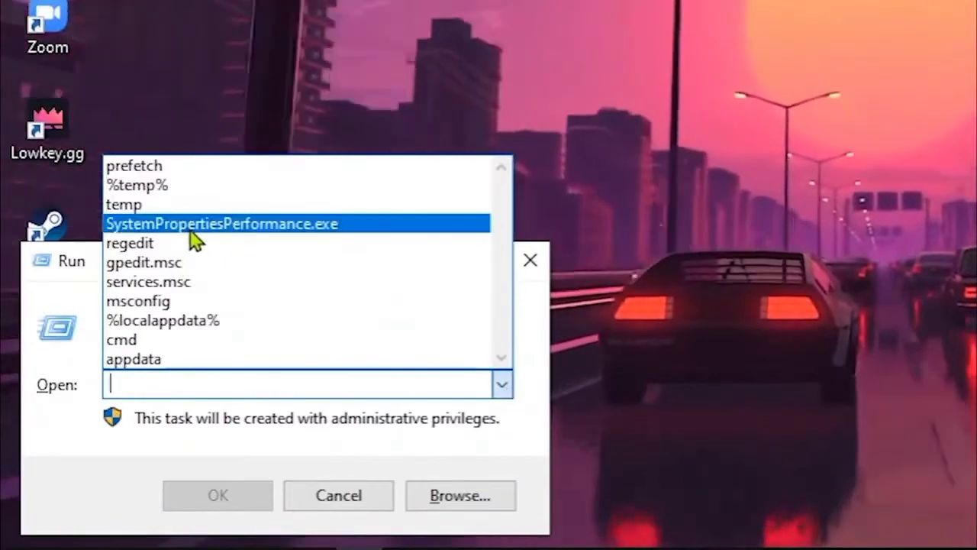
{"action": "left_click", "coordinate": [185, 229]}
{"action": "left_click", "coordinate": [374, 387]}
{"action": "left_click_drag", "start_coordinate": [374, 387], "coordinate": [353, 382]}
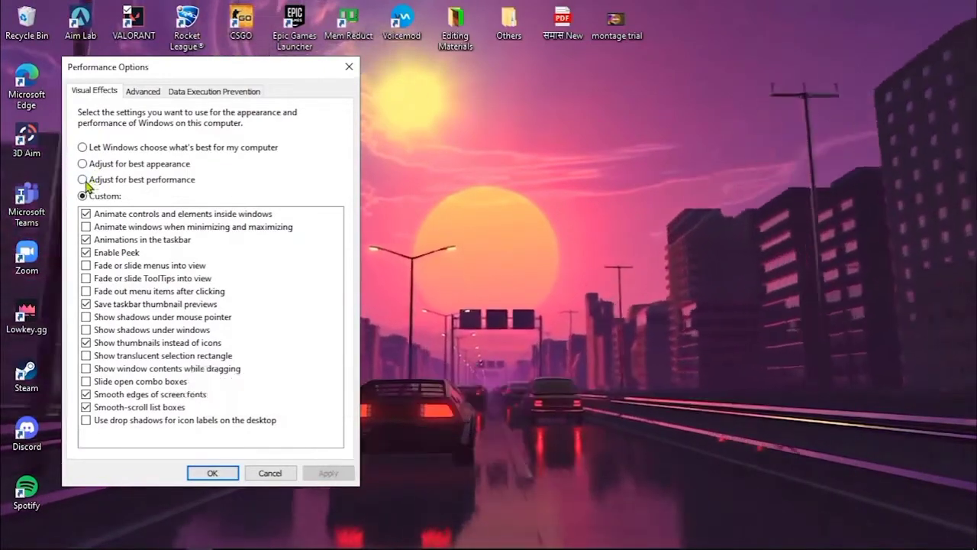
Turn off all visual effects with Adjust for best performance, switch the choice to Custom, and apply it.
{"action": "left_click", "coordinate": [93, 181]}
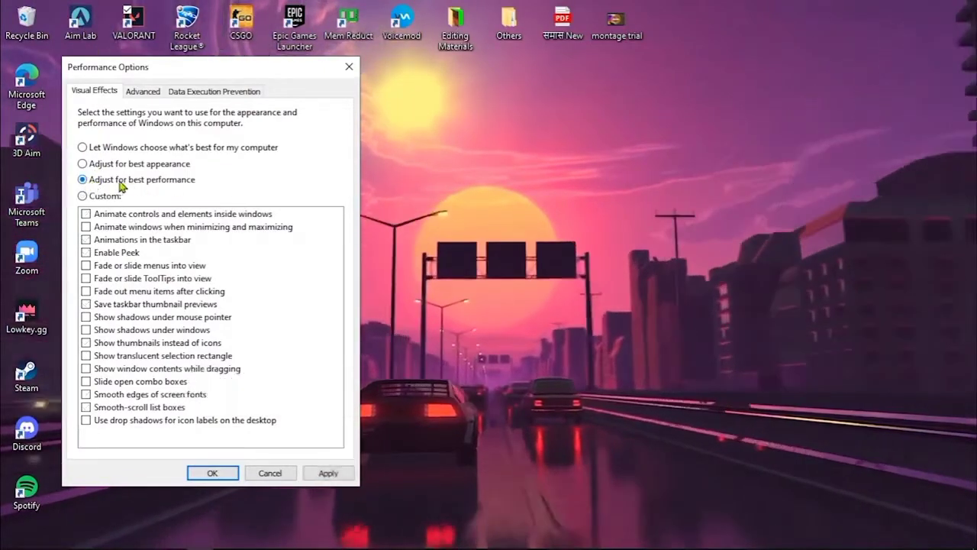
{"action": "left_click", "coordinate": [102, 194]}
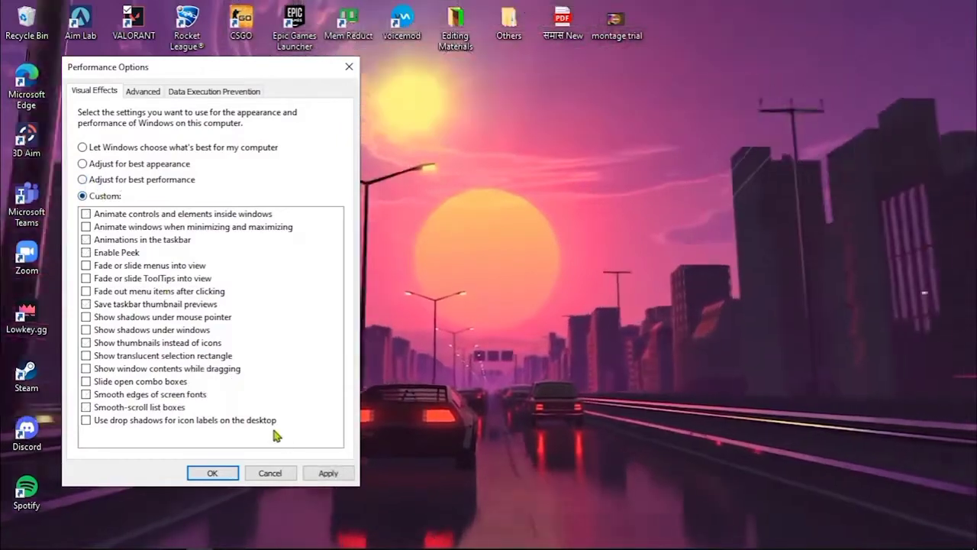
{"action": "left_click", "coordinate": [315, 476]}
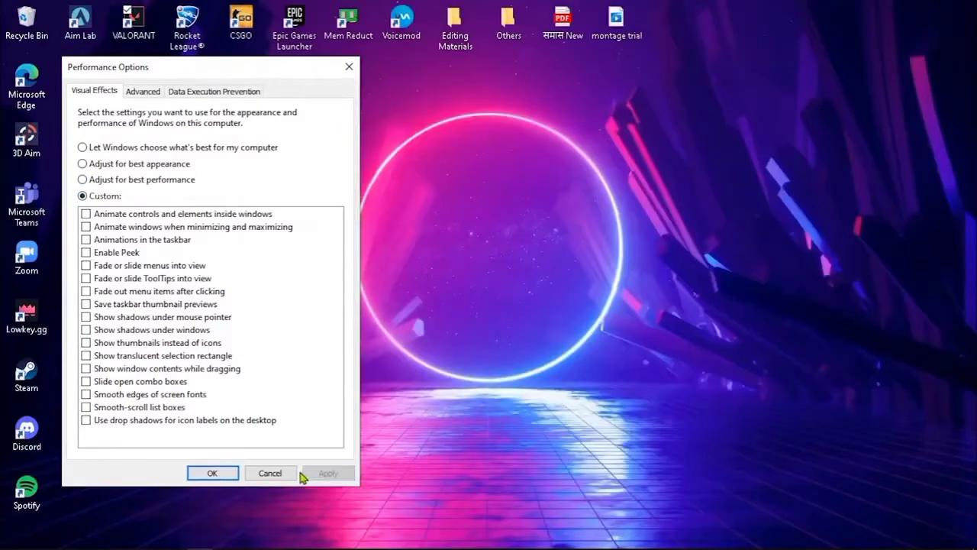
Open the Virtual Memory settings for drive C: and select the maximum size of the custom paging file.
{"action": "left_click", "coordinate": [156, 93]}
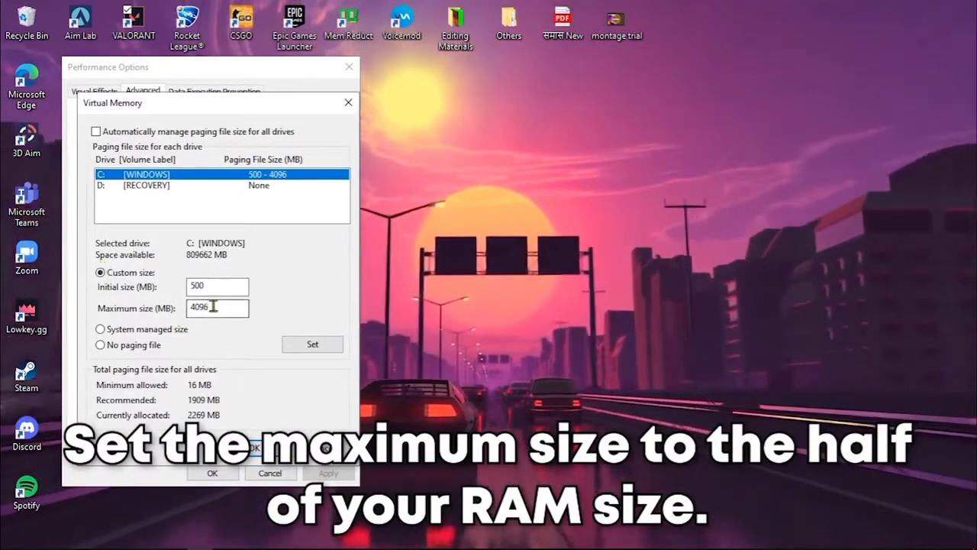
{"action": "left_click_drag", "start_coordinate": [214, 306], "coordinate": [184, 303]}
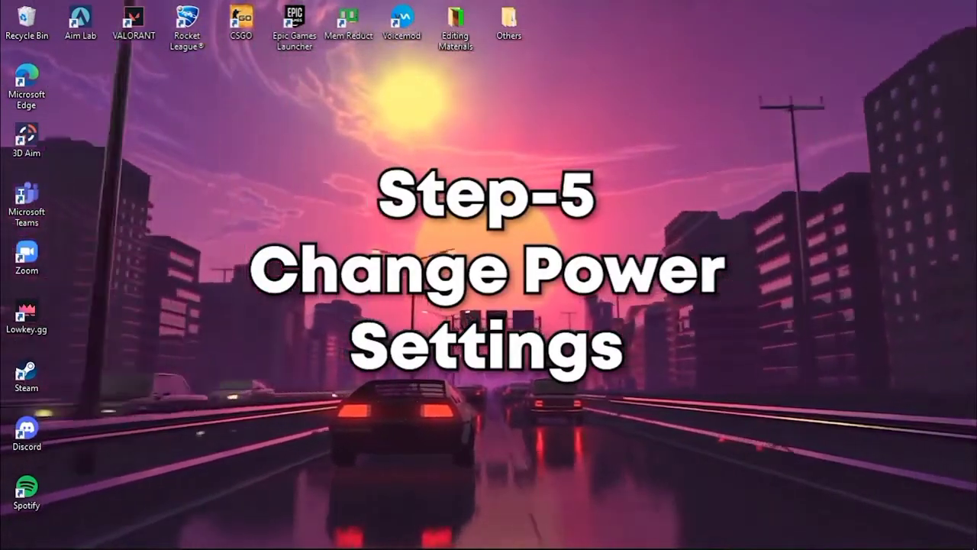
Search for Control Panel, open it in a maximized window, and go to Power Options.
{"action": "key", "text": "super"}
{"action": "type", "text": "control pan"}
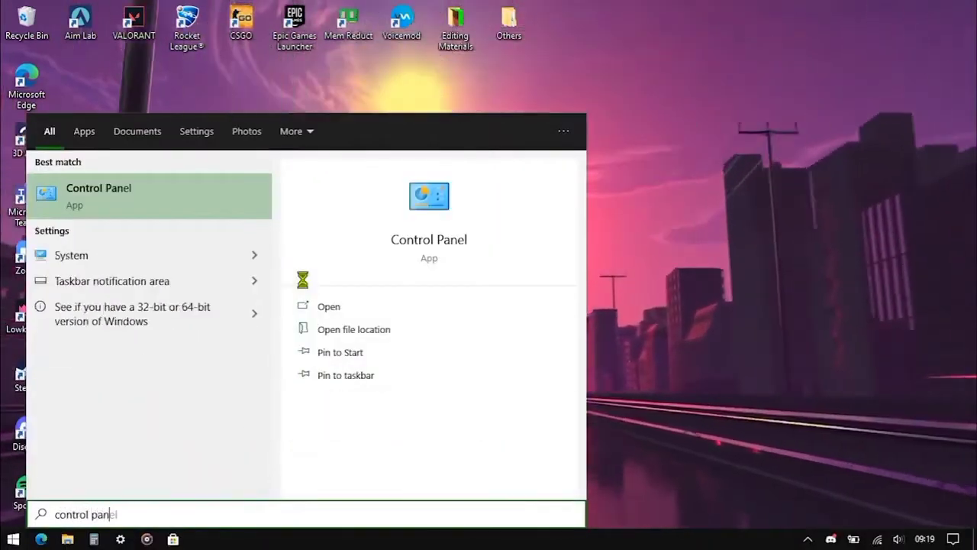
{"action": "key", "text": "Return"}
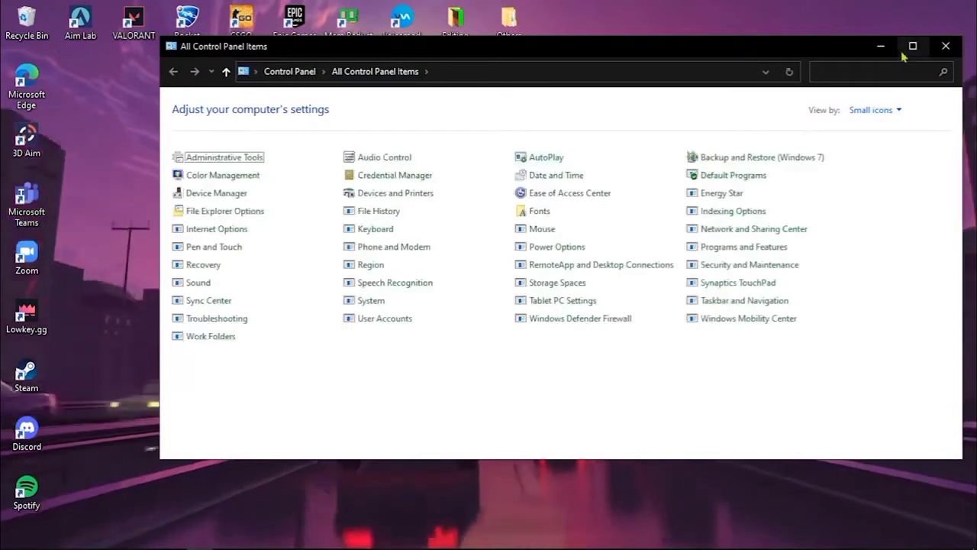
{"action": "left_click", "coordinate": [912, 45]}
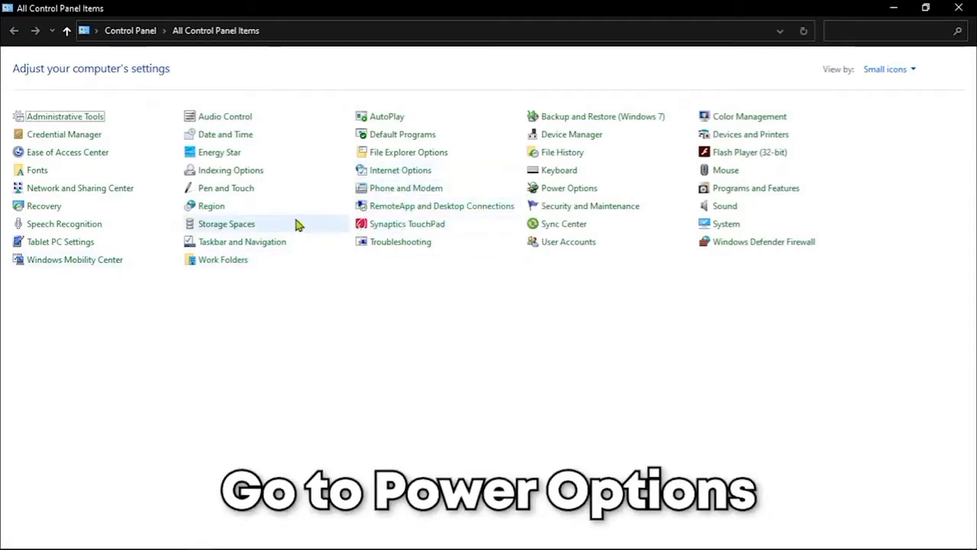
{"action": "left_click", "coordinate": [577, 194]}
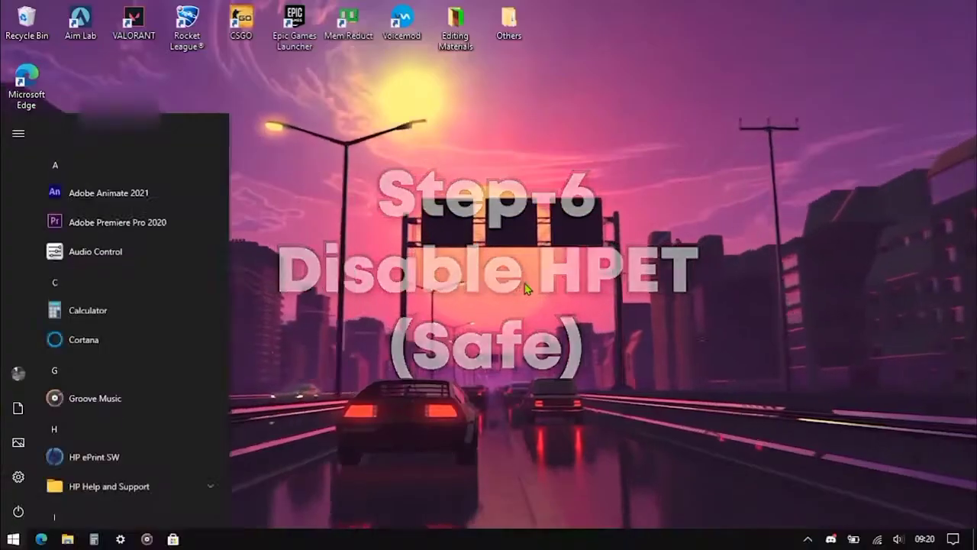
Search Windows for Device Manager and open it.
{"action": "type", "text": "devi"}
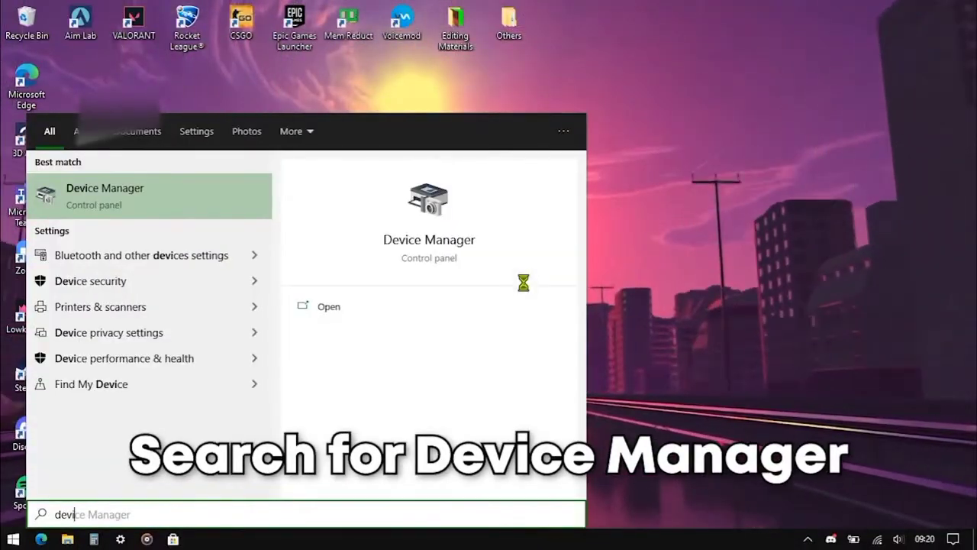
{"action": "key", "text": "Return"}
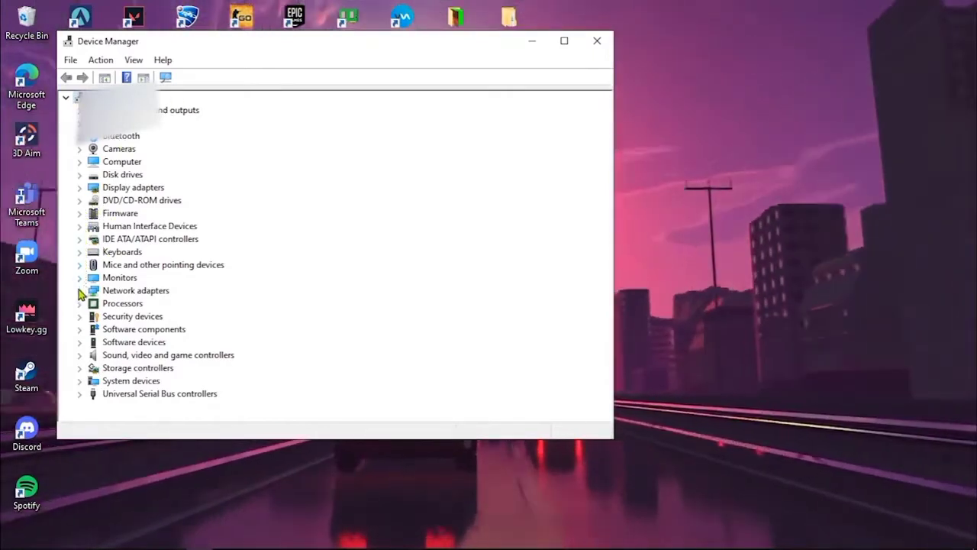
Expand System devices, check the device status in the High precision event timer's properties, and close the dialog.
{"action": "left_click", "coordinate": [81, 381]}
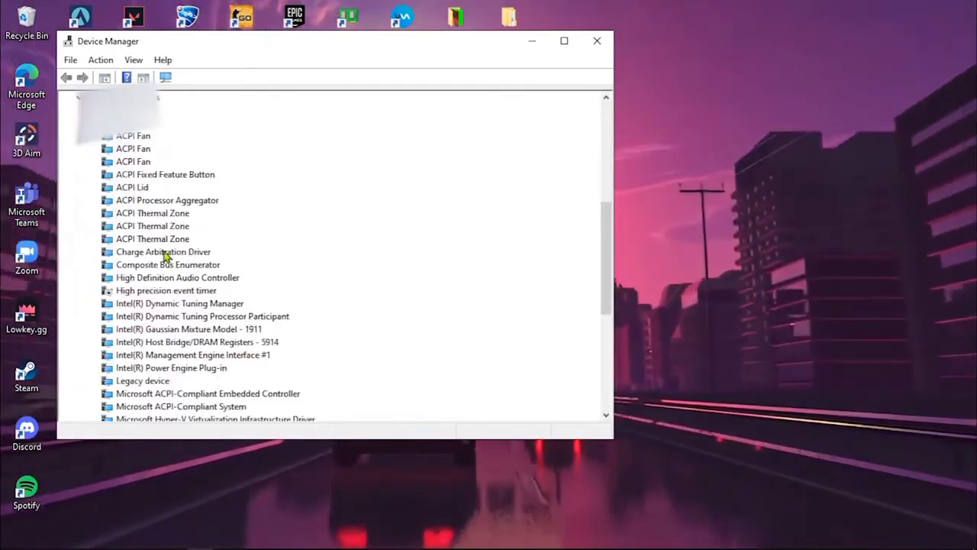
{"action": "right_click", "coordinate": [140, 297]}
{"action": "left_click", "coordinate": [171, 374]}
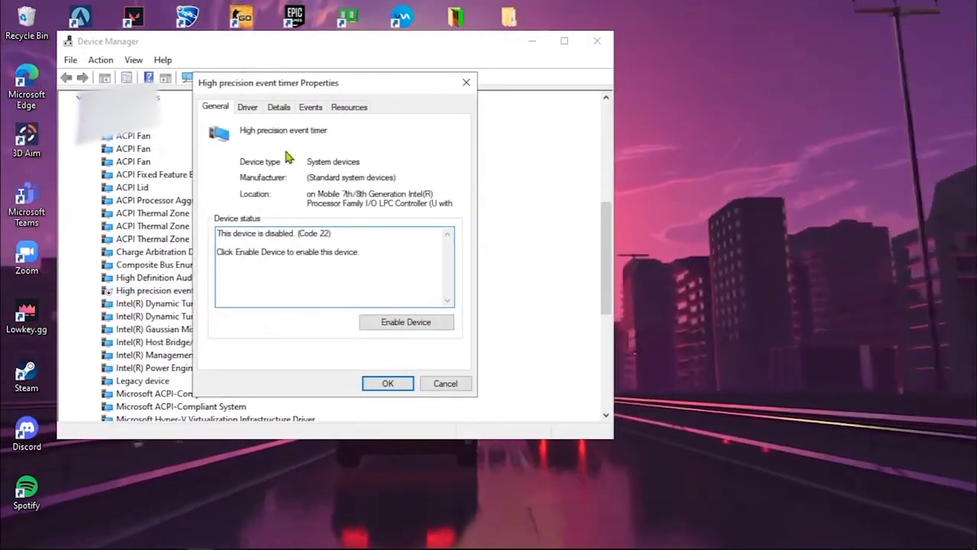
{"action": "left_click", "coordinate": [466, 82]}
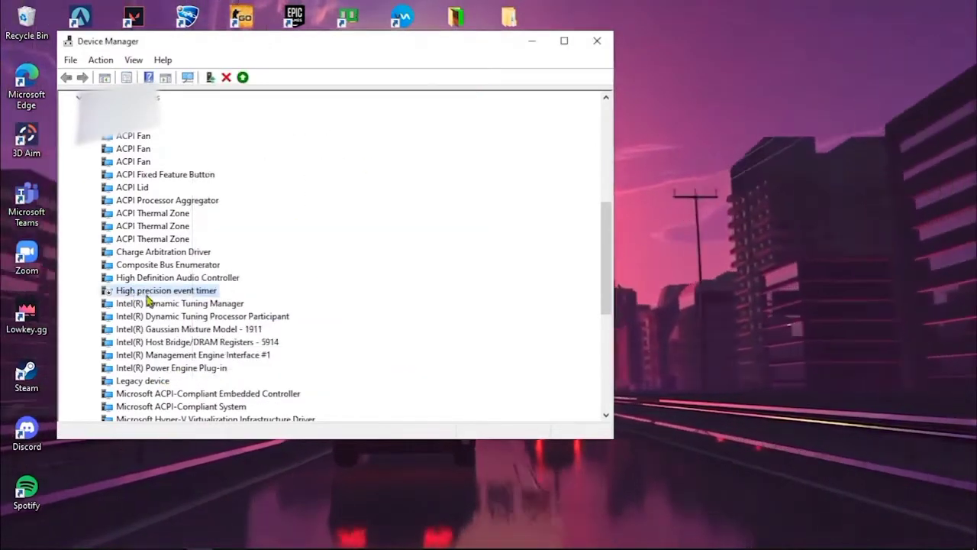
{"action": "scroll", "coordinate": [599, 244], "scroll_direction": "up", "scroll_amount": 2}
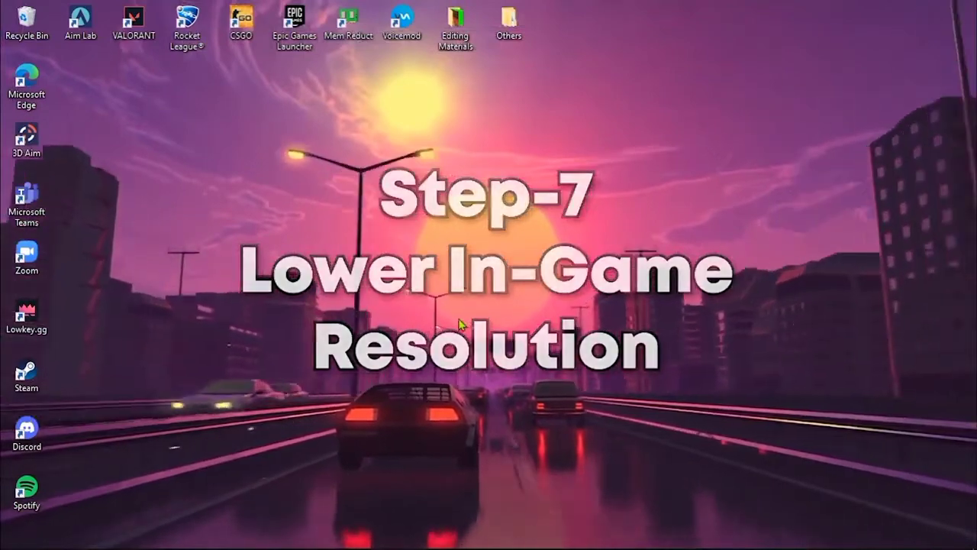
Open the AppData folder by running appdata from the Run dialog.
{"action": "key", "text": "super+r"}
{"action": "key", "text": "BackSpace"}
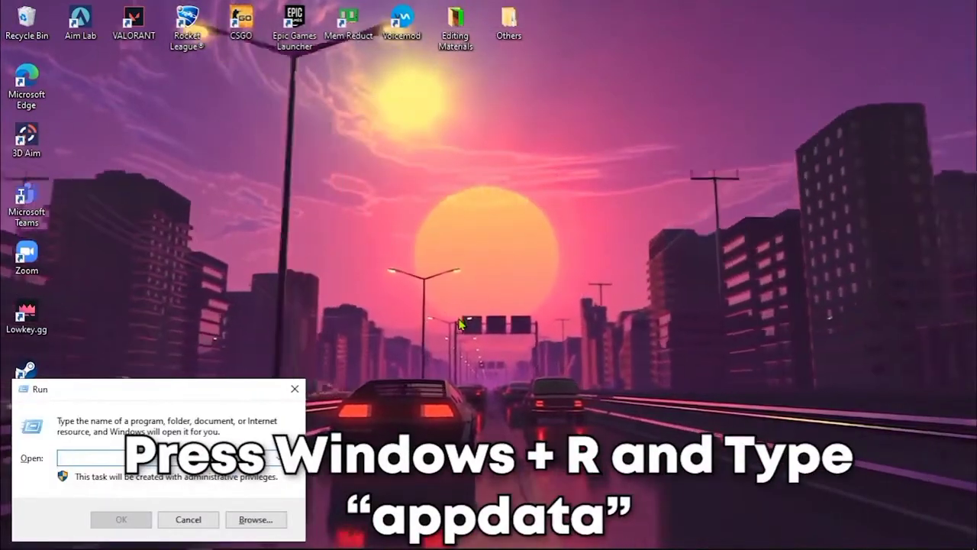
{"action": "type", "text": "appd"}
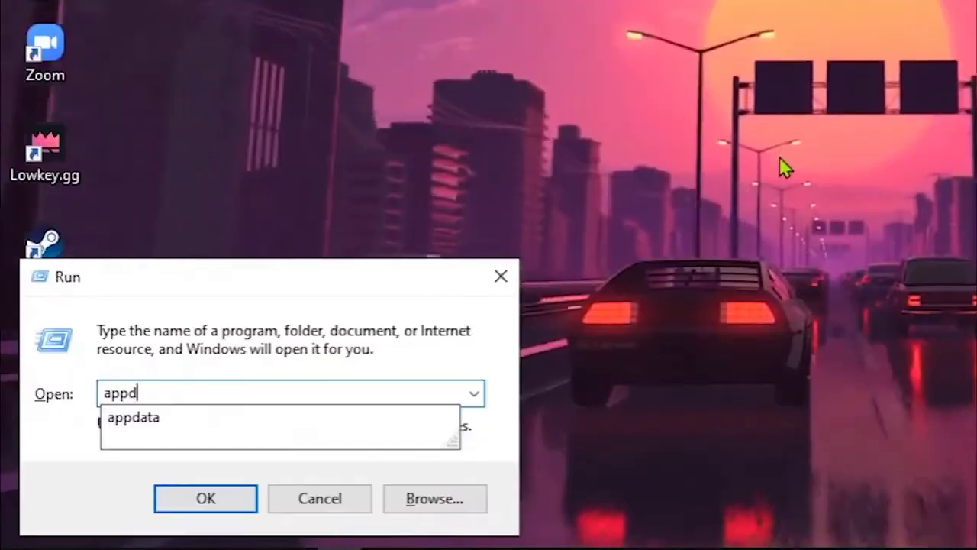
{"action": "type", "text": "ata"}
{"action": "key", "text": "Return"}
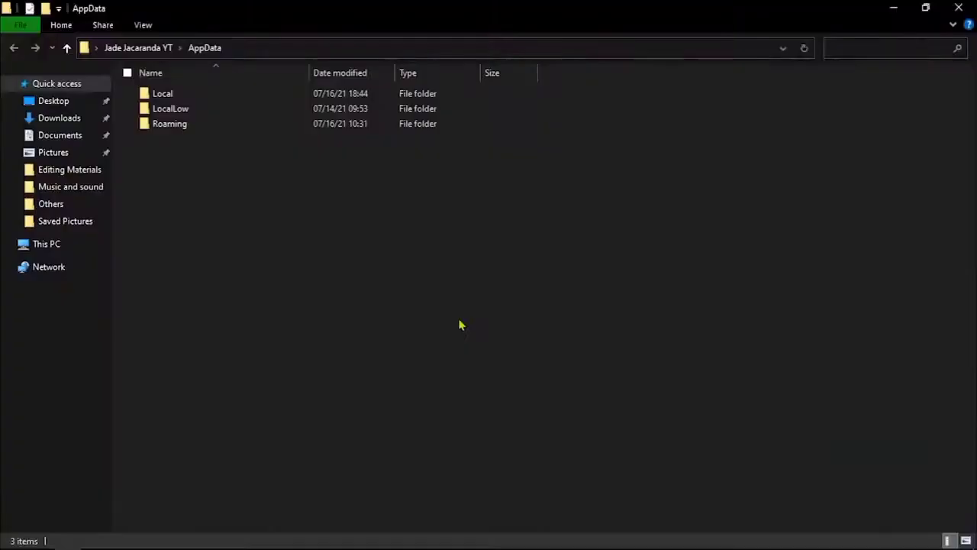
Go to Local, VALORANT, Saved, Config, and open the Windows folder inside the folder named with random letters and numbers.
{"action": "double_click", "coordinate": [172, 102]}
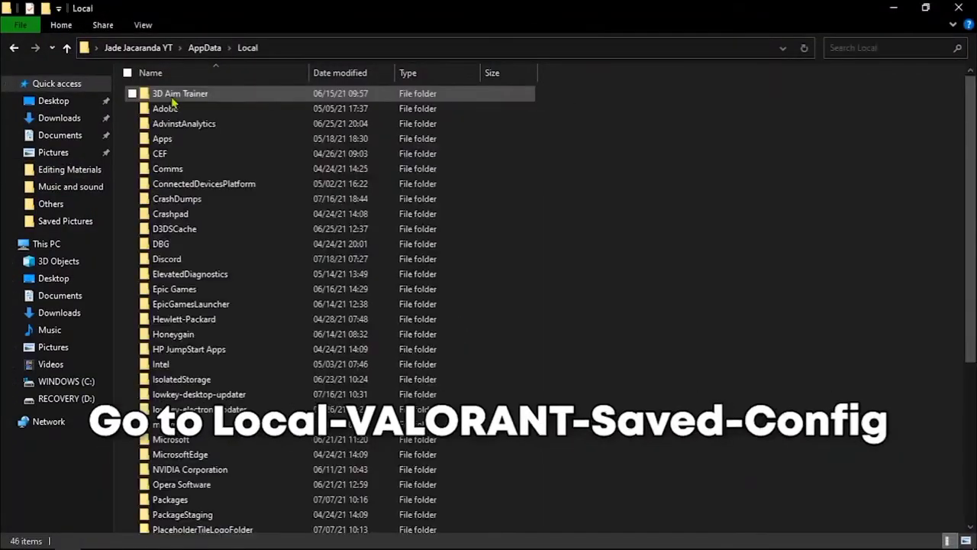
{"action": "left_click_drag", "start_coordinate": [970, 265], "coordinate": [971, 440]}
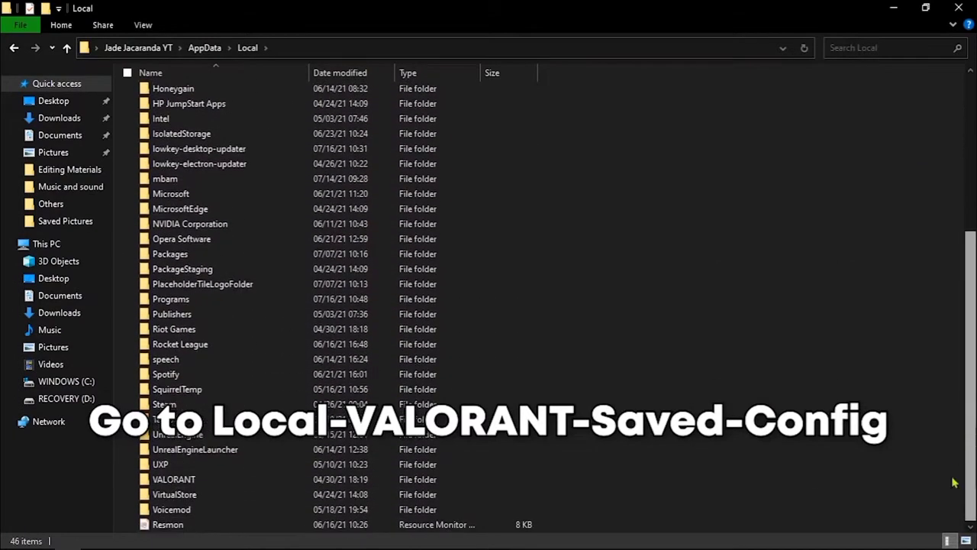
{"action": "double_click", "coordinate": [175, 485]}
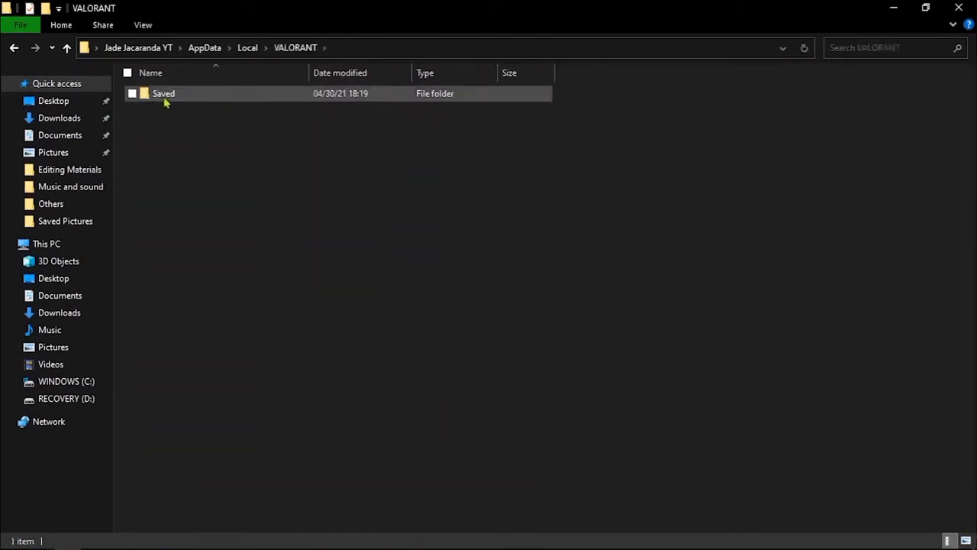
{"action": "double_click", "coordinate": [165, 100]}
{"action": "double_click", "coordinate": [169, 100]}
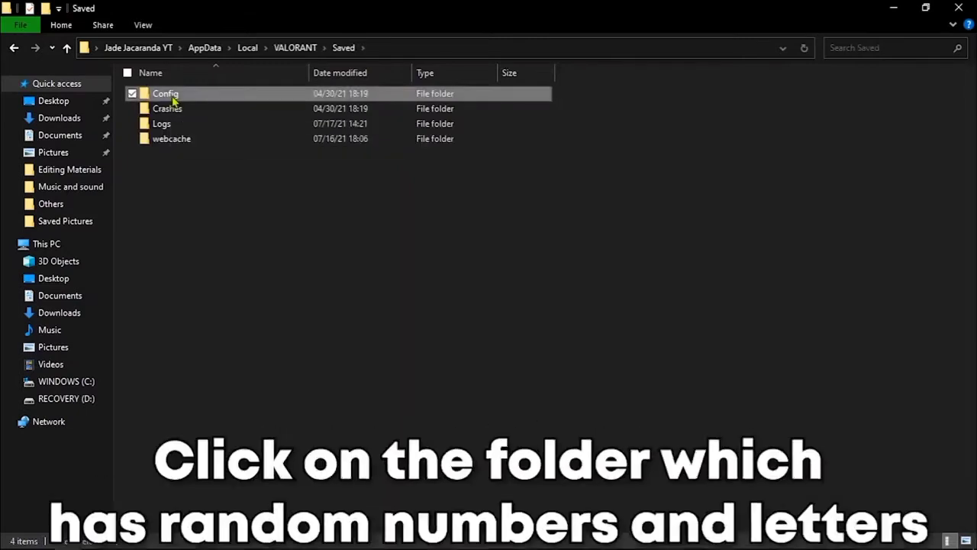
{"action": "left_click", "coordinate": [181, 126]}
{"action": "double_click", "coordinate": [182, 127]}
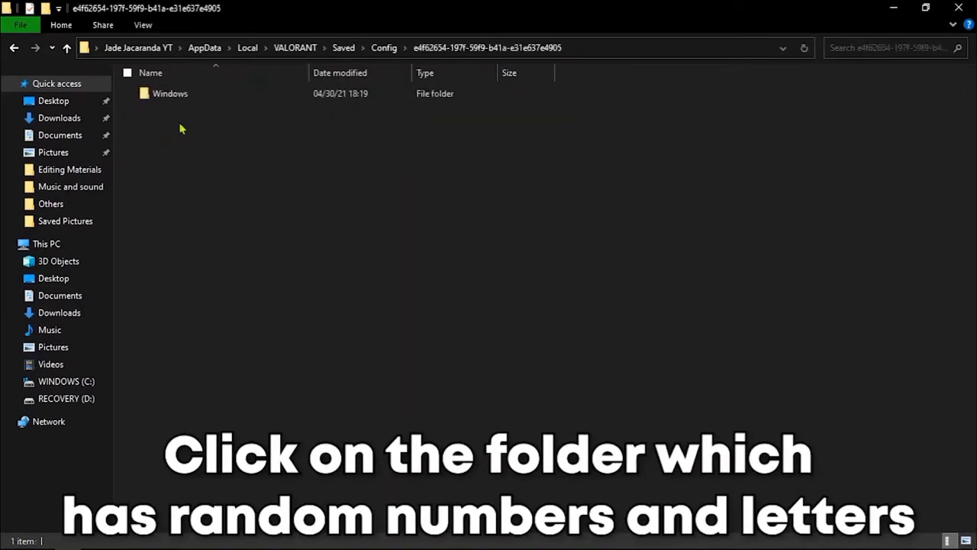
{"action": "double_click", "coordinate": [175, 103]}
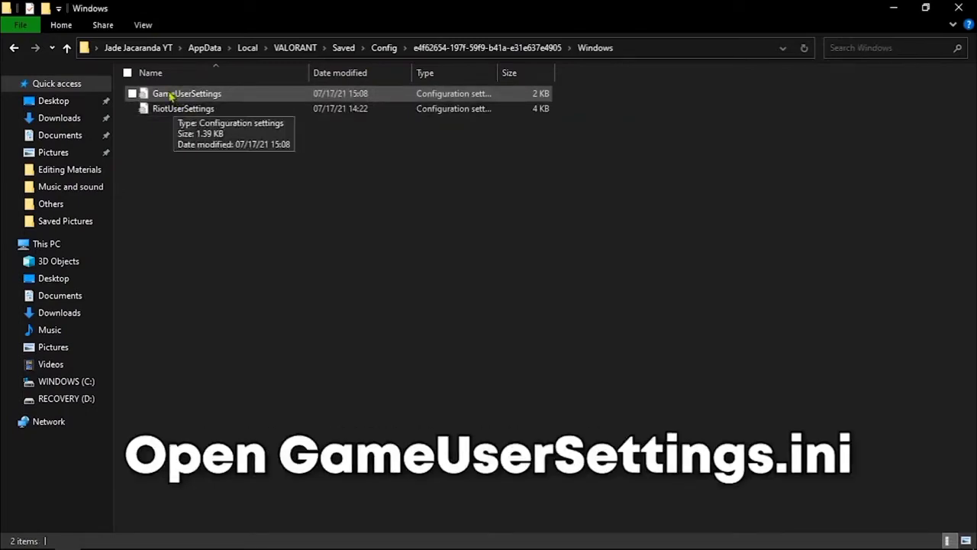
Open the GameUserSettings file in Notepad, set sg.ResolutionQuality to 75.000000 under ScalabilityGroups, and save the file.
{"action": "left_click", "coordinate": [173, 95]}
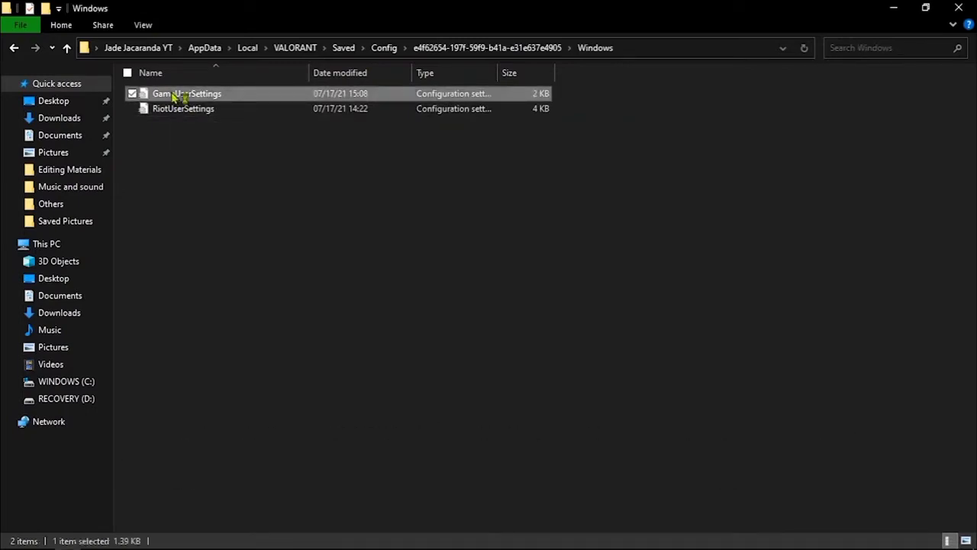
{"action": "double_click", "coordinate": [174, 95]}
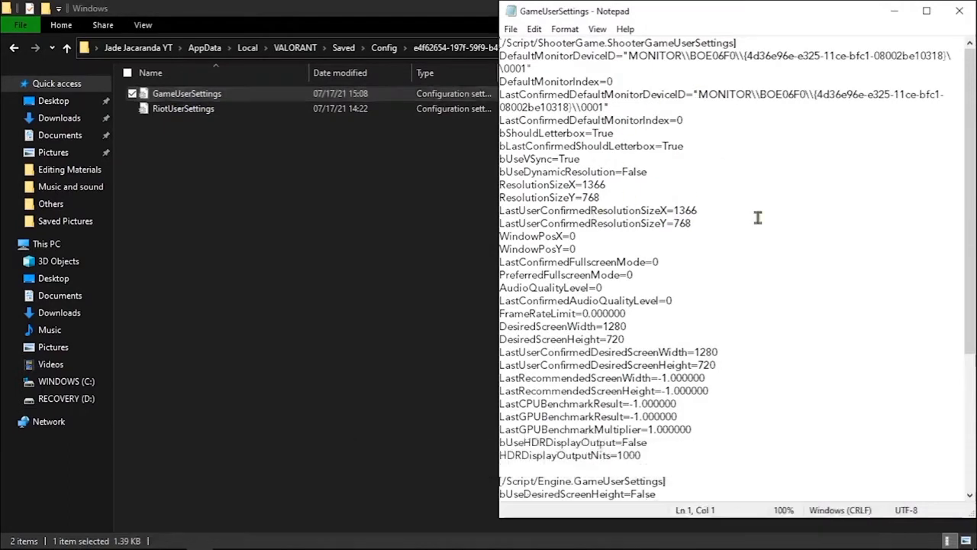
{"action": "left_click_drag", "start_coordinate": [969, 260], "coordinate": [960, 411]}
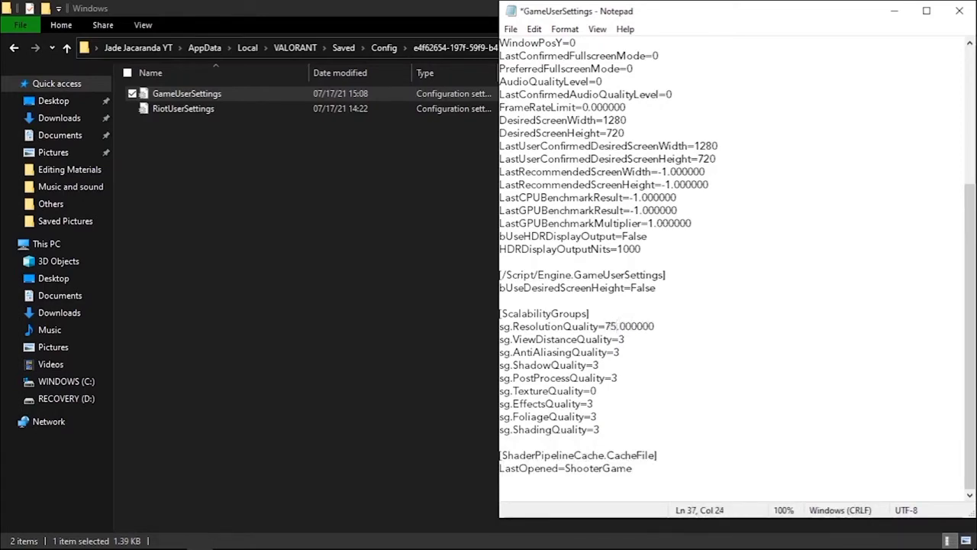
{"action": "left_click", "coordinate": [511, 31]}
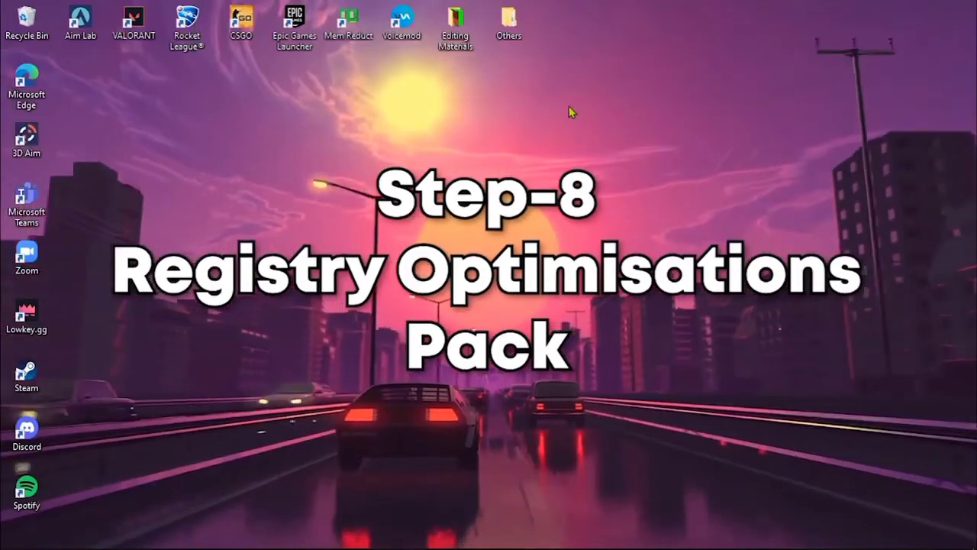
Open Registry Optimization Pack from the desktop's Others folder and view the Game Optimizations files inside Registry Scripts.
{"action": "double_click", "coordinate": [518, 29]}
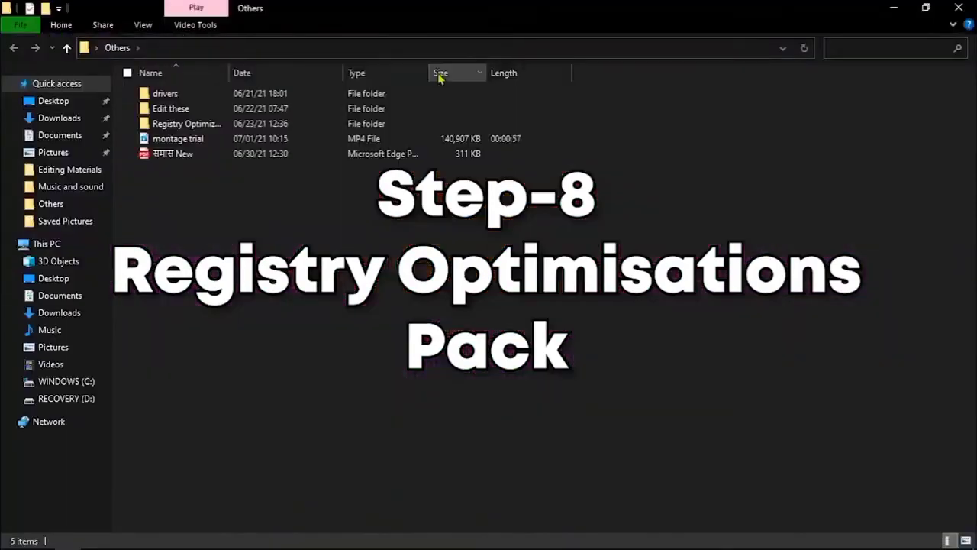
{"action": "double_click", "coordinate": [180, 126]}
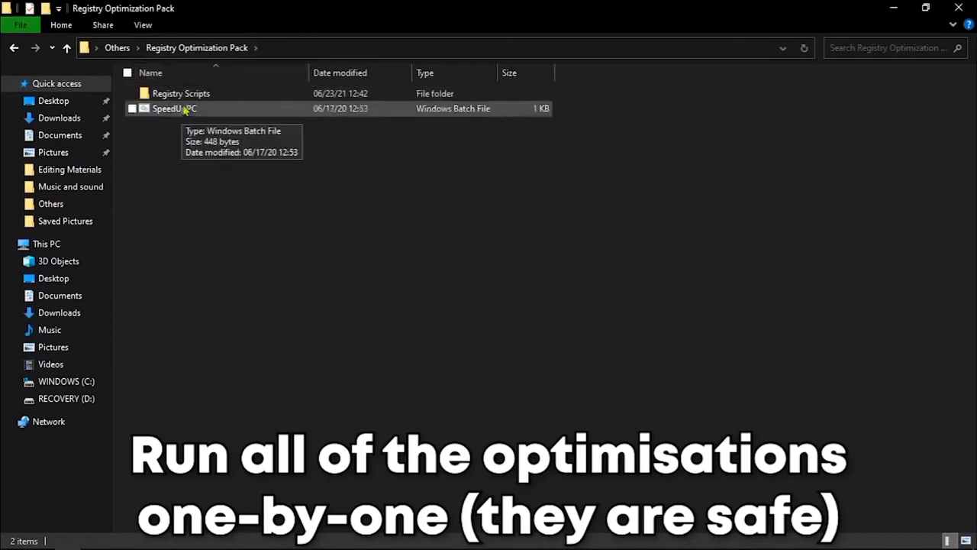
{"action": "left_click", "coordinate": [185, 111]}
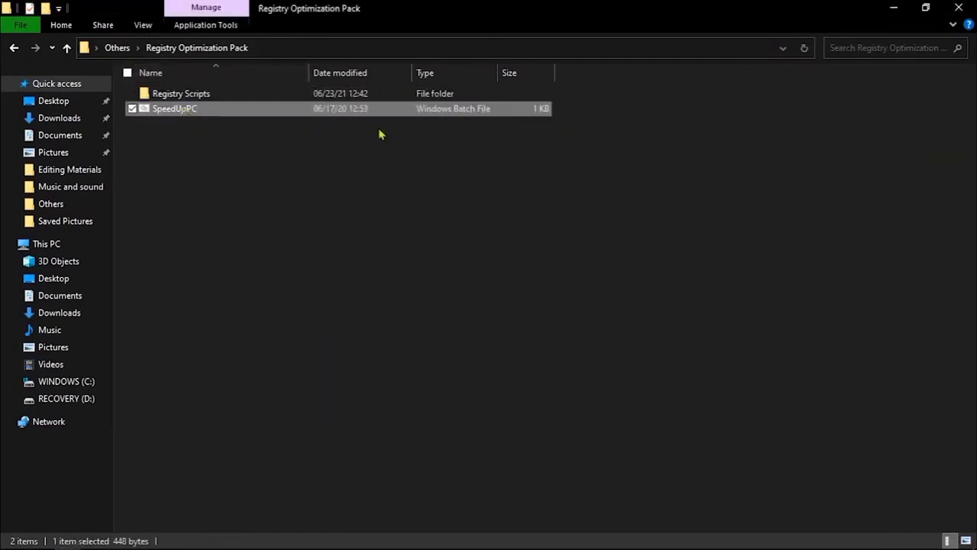
{"action": "double_click", "coordinate": [206, 97]}
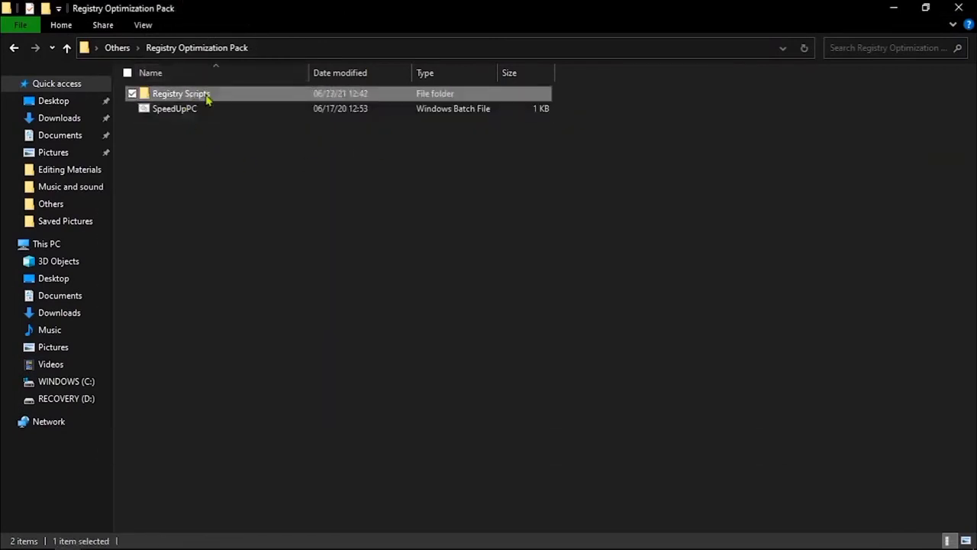
{"action": "double_click", "coordinate": [188, 99]}
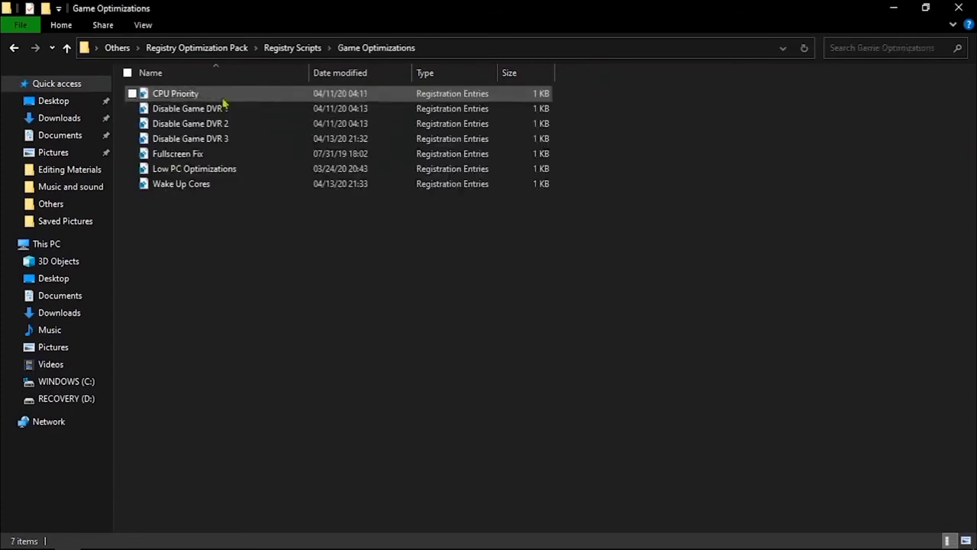
{"action": "left_click_drag", "start_coordinate": [191, 212], "coordinate": [216, 235]}
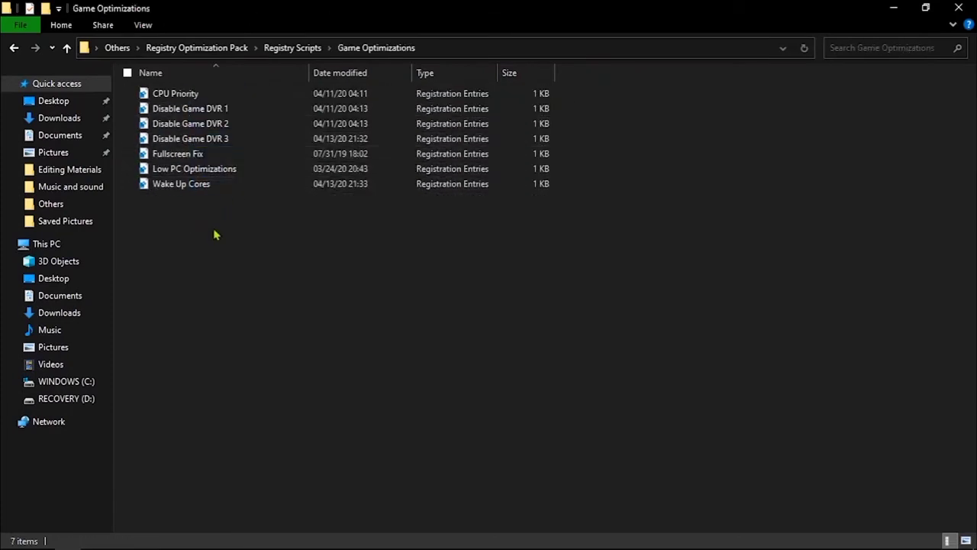
Return to Registry Scripts and open the Windows Optimizations folder to view its files.
{"action": "key", "text": "BackSpace"}
{"action": "key", "text": "Down"}
{"action": "key", "text": "Down"}
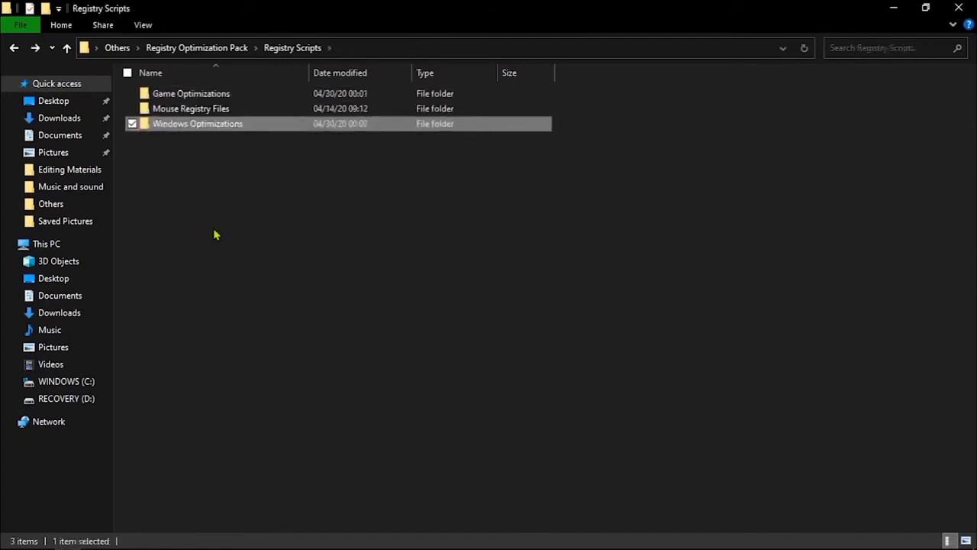
{"action": "key", "text": "Return"}
{"action": "mouse_move", "coordinate": [208, 288]}
{"action": "left_mouse_down"}
{"action": "mouse_move", "coordinate": [271, 100]}
{"action": "mouse_move", "coordinate": [240, 278]}
{"action": "mouse_move", "coordinate": [279, 95]}
{"action": "mouse_move", "coordinate": [240, 232]}
{"action": "mouse_move", "coordinate": [253, 145]}
{"action": "mouse_move", "coordinate": [374, 97]}
{"action": "mouse_move", "coordinate": [510, 99]}
{"action": "mouse_move", "coordinate": [247, 186]}
{"action": "mouse_move", "coordinate": [220, 277]}
{"action": "left_mouse_up"}
Go back up to Registry Scripts and open the Mouse Registry Files folder to view its scripts.
{"action": "key", "text": "alt+Up"}
{"action": "key", "text": "Up"}
{"action": "key", "text": "Return"}
{"action": "left_click_drag", "start_coordinate": [222, 284], "coordinate": [266, 190]}
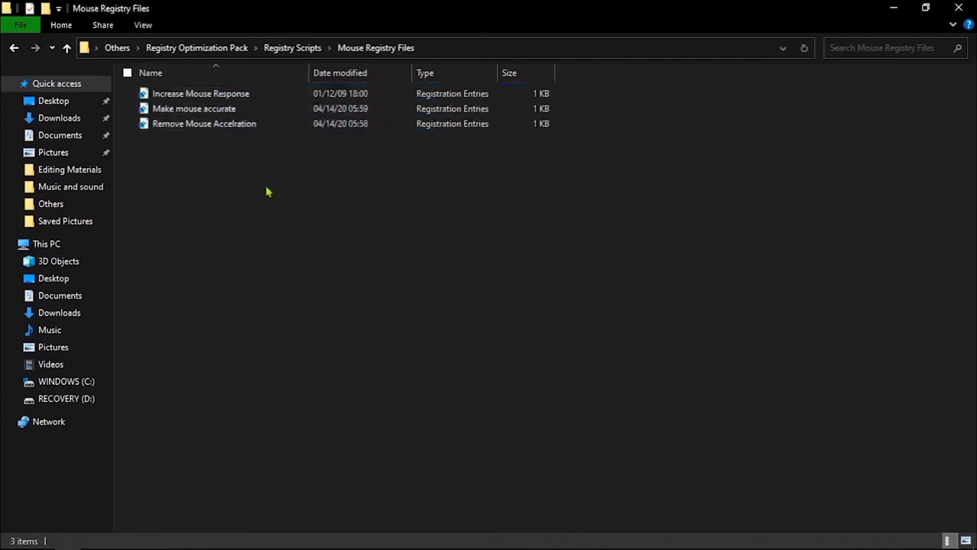